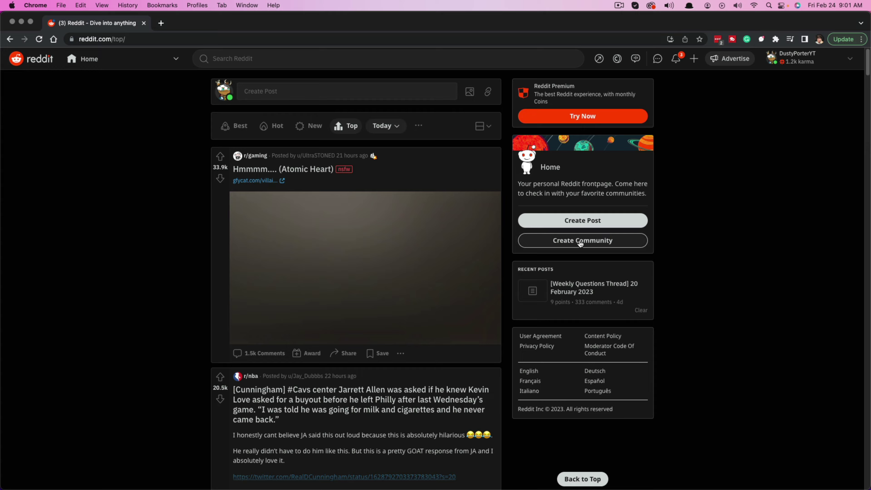
# Step: Start a new community and enter the name youtubecreatorshub2
pyautogui.click(577, 242)
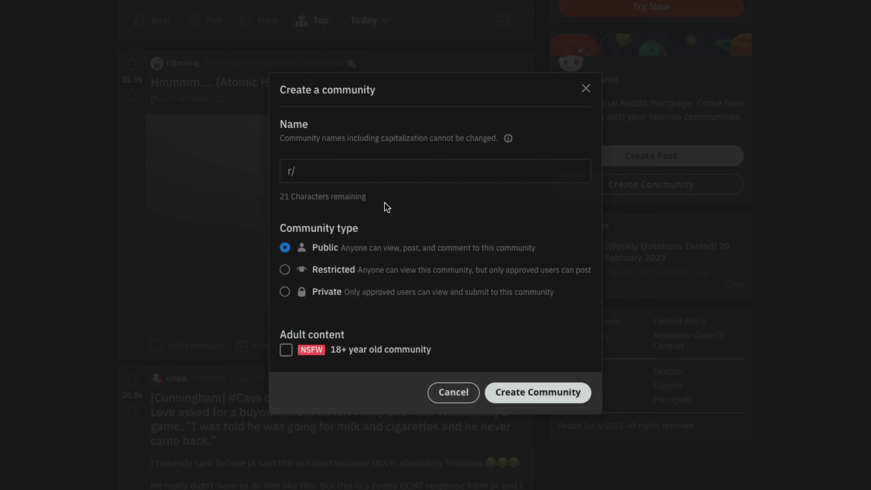
pyautogui.click(325, 167)
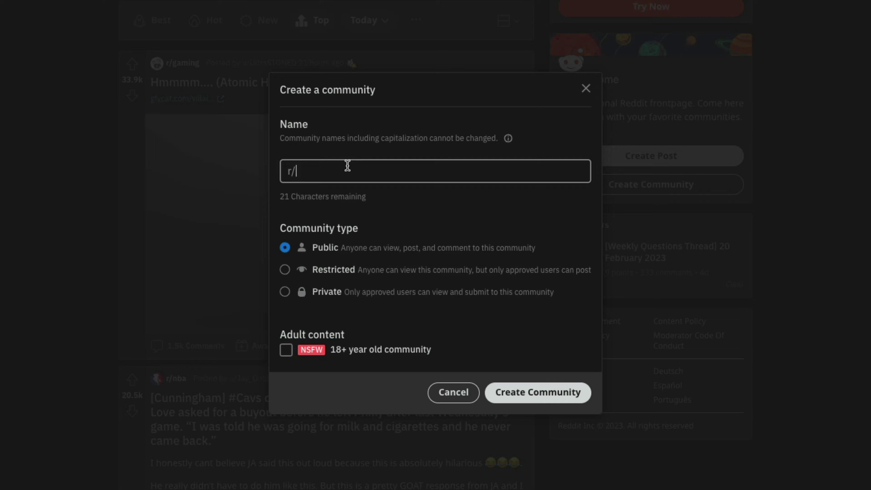
pyautogui.write('youtubecreatorshub2')
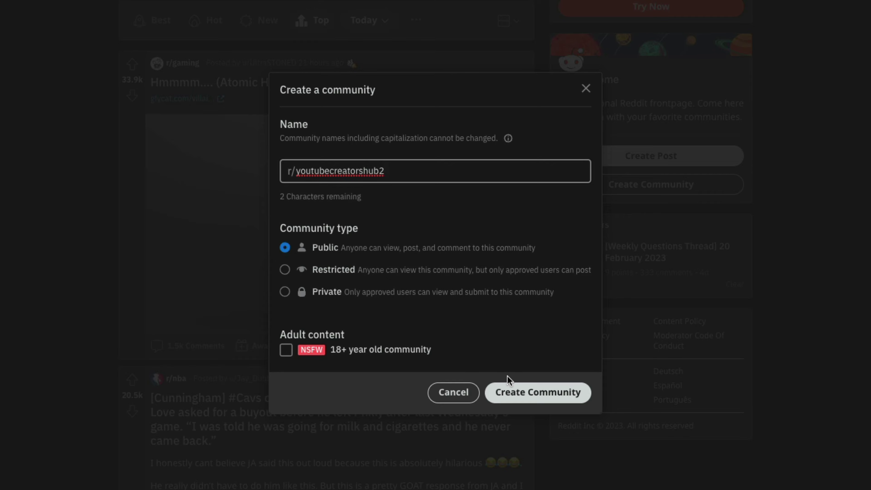
# Step: Create the public community r/youtubecreatorshub2 and close the 'Create your first post' prompt
pyautogui.click(528, 395)
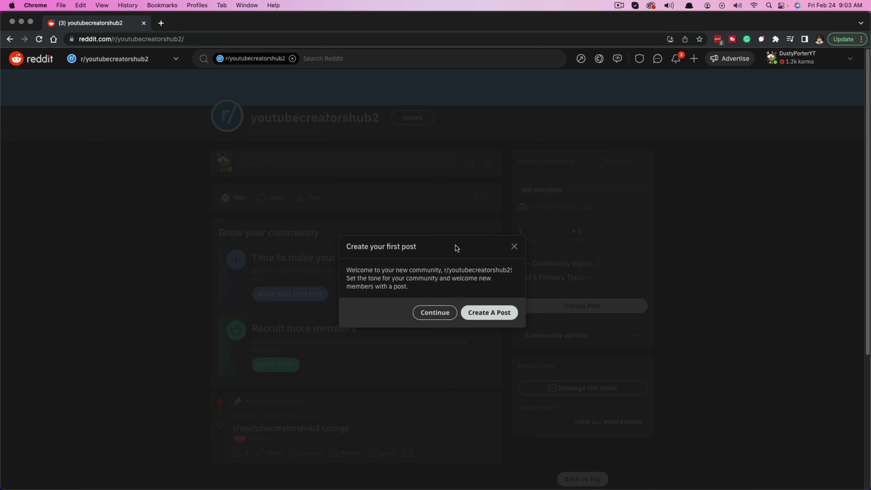
pyautogui.click(514, 246)
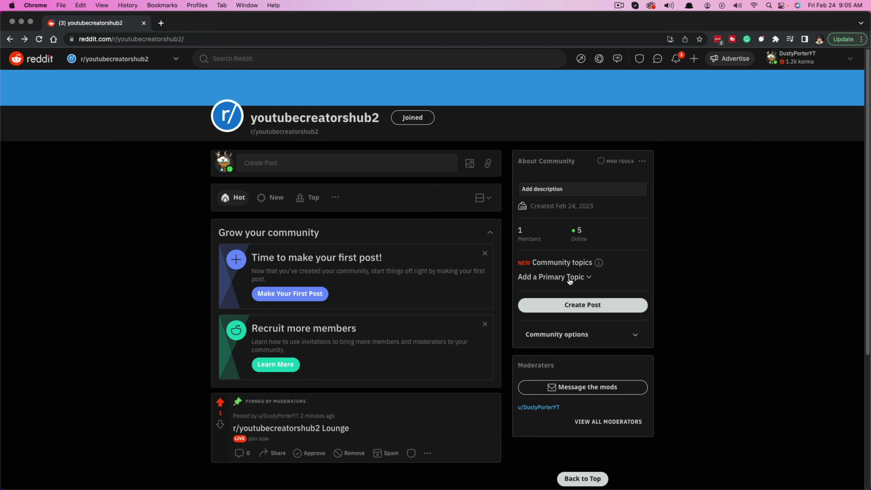
# Step: Choose Technology as the community's primary topic
pyautogui.click(580, 281)
pyautogui.scroll(-4, 580, 326)
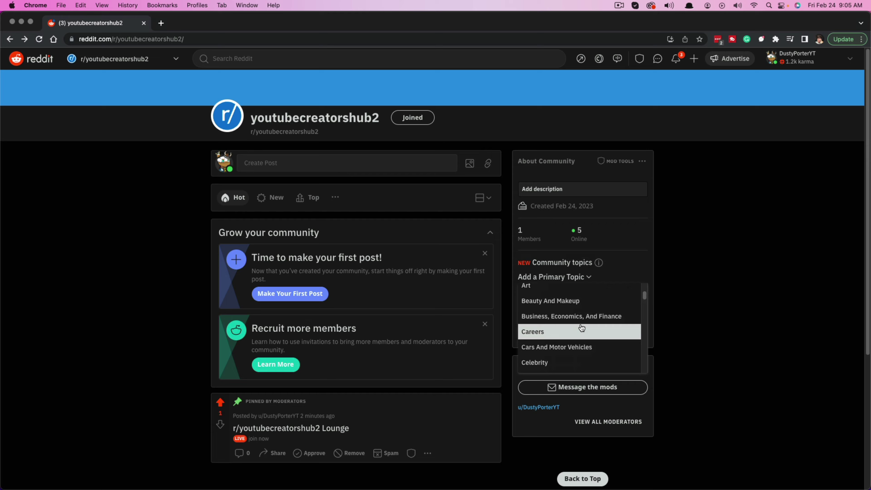
pyautogui.scroll(-3, 580, 327)
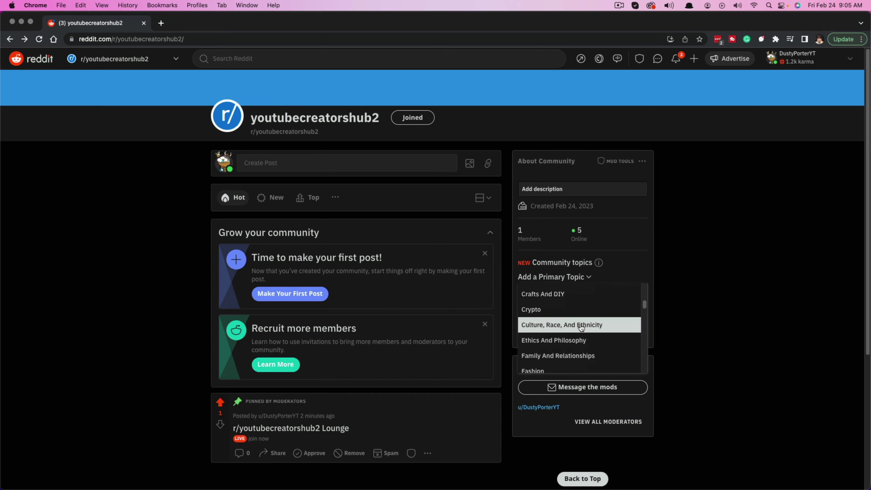
pyautogui.scroll(-5, 581, 327)
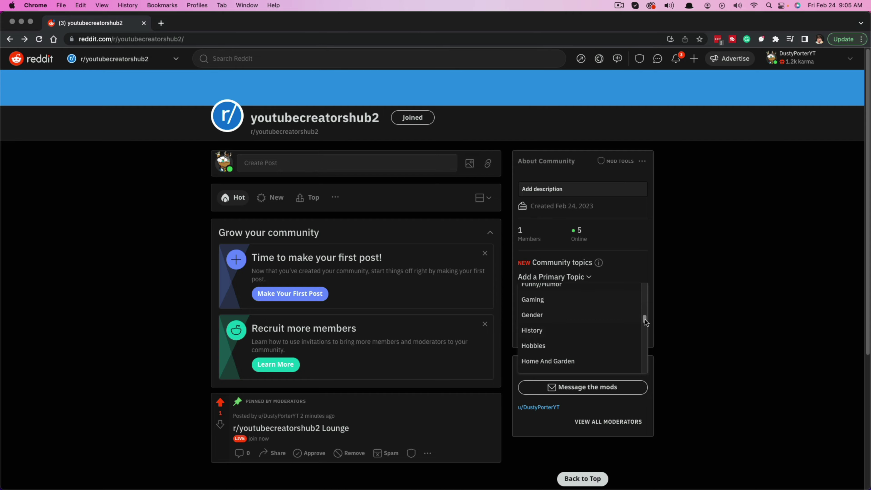
pyautogui.moveTo(645, 320); pyautogui.dragTo(644, 351)
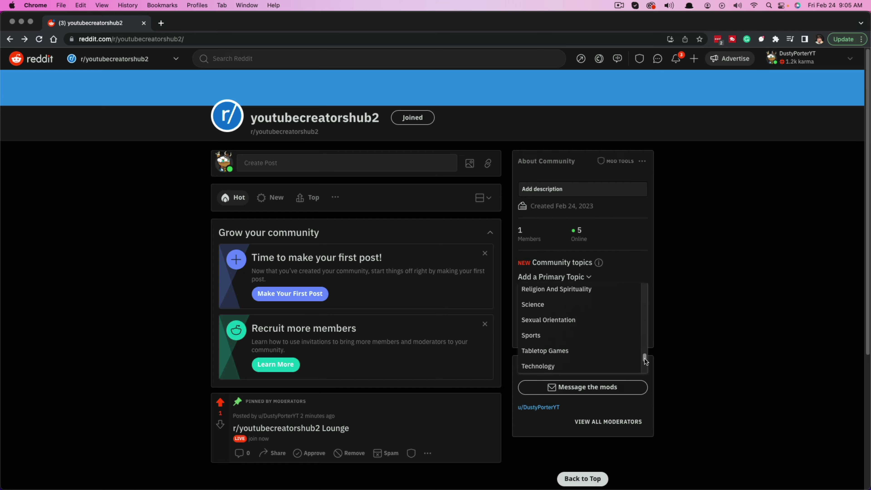
pyautogui.moveTo(644, 359); pyautogui.dragTo(644, 361)
pyautogui.click(566, 335)
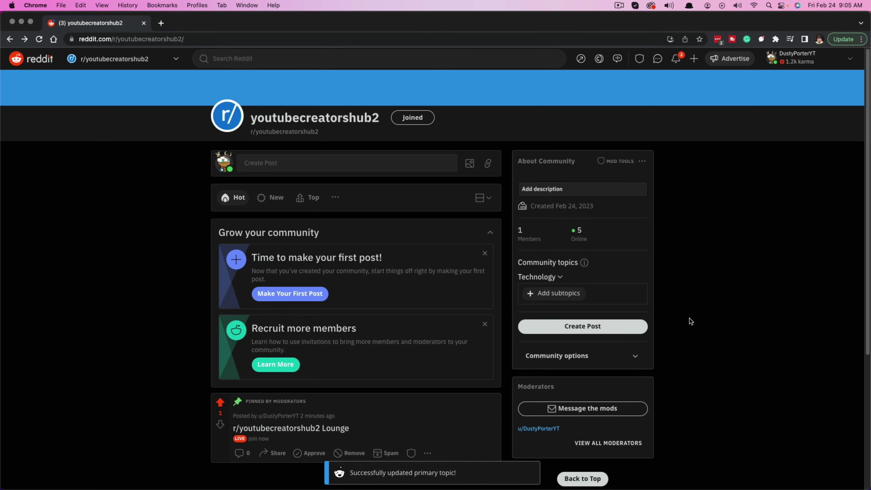
# Step: Open the subtopics list and close it without adding any subtopics
pyautogui.click(555, 293)
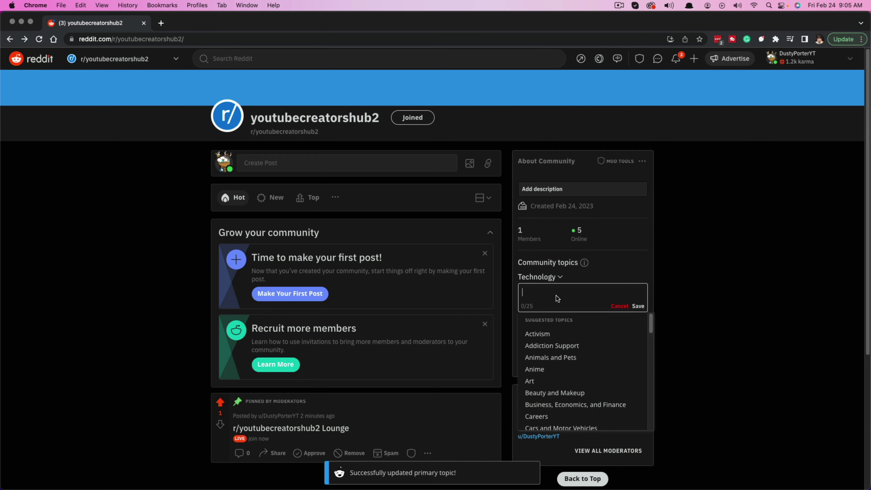
pyautogui.scroll(-5, 583, 379)
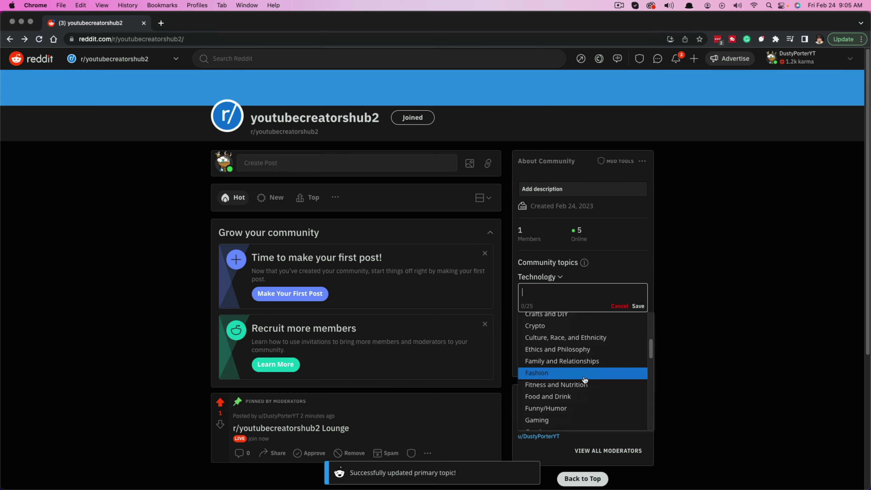
pyautogui.scroll(-3, 584, 380)
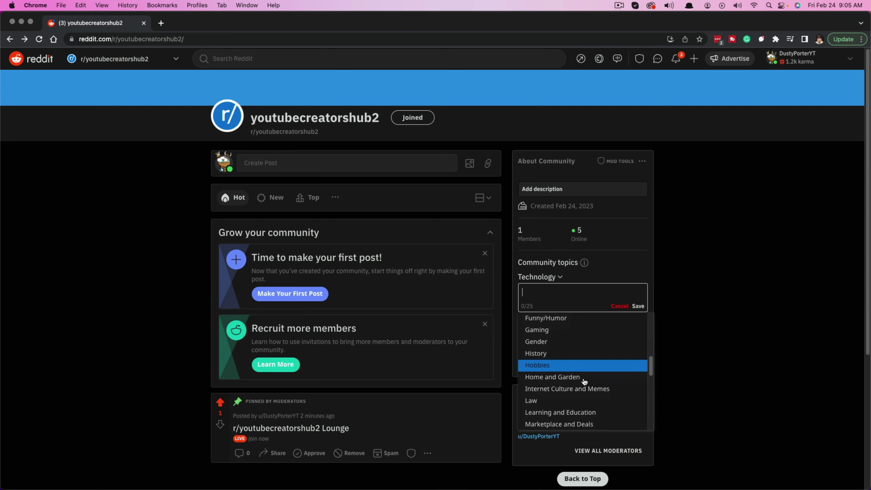
pyautogui.click(742, 312)
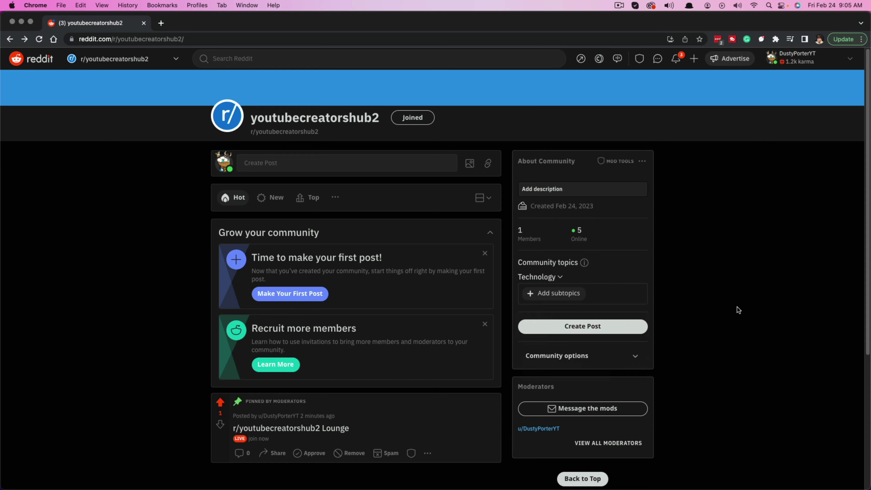
# Step: Save the description 'Describe the Subreddit here. :)' for the community and reload the page
pyautogui.click(542, 189)
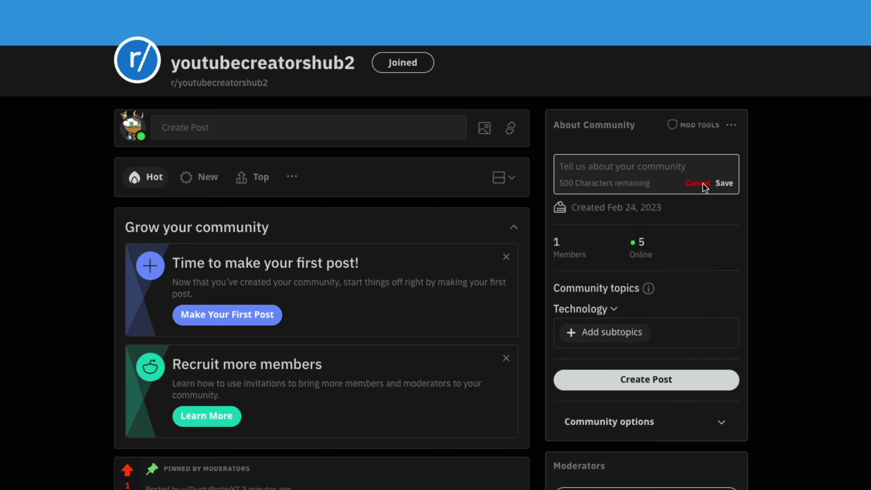
pyautogui.click(621, 202)
pyautogui.click(605, 167)
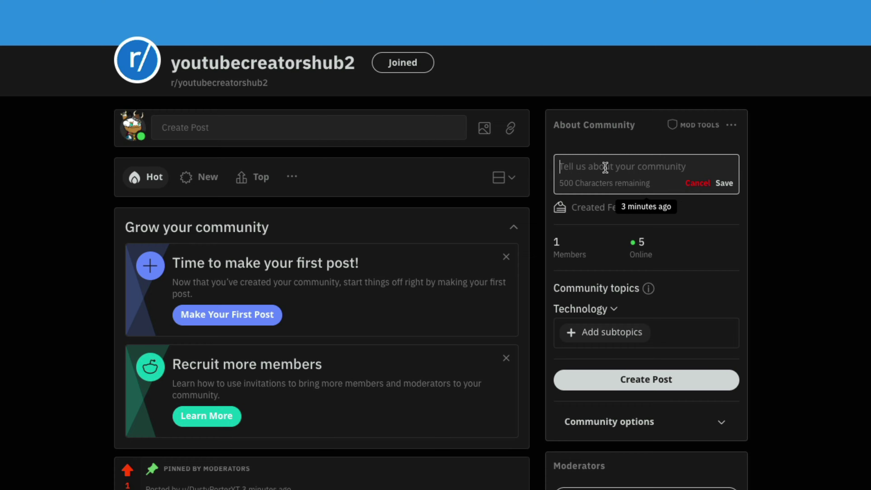
pyautogui.write('Describe the Subreddit here. :)')
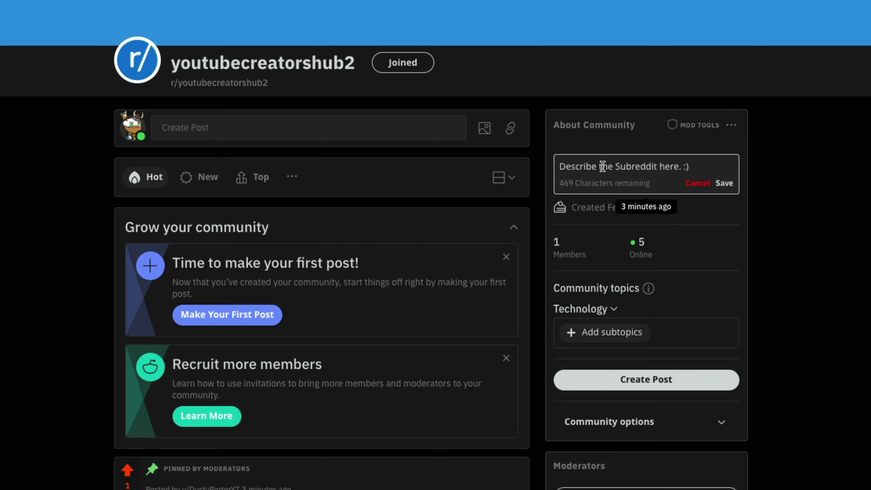
pyautogui.click(724, 184)
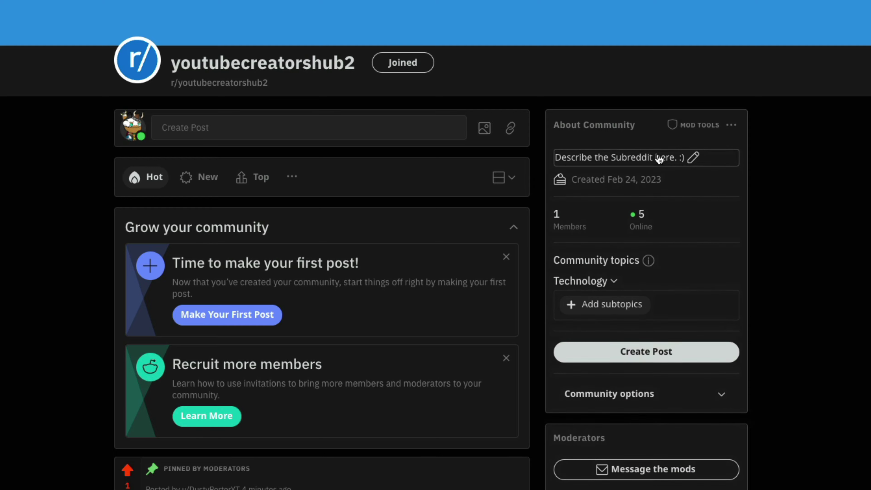
pyautogui.press('F5')
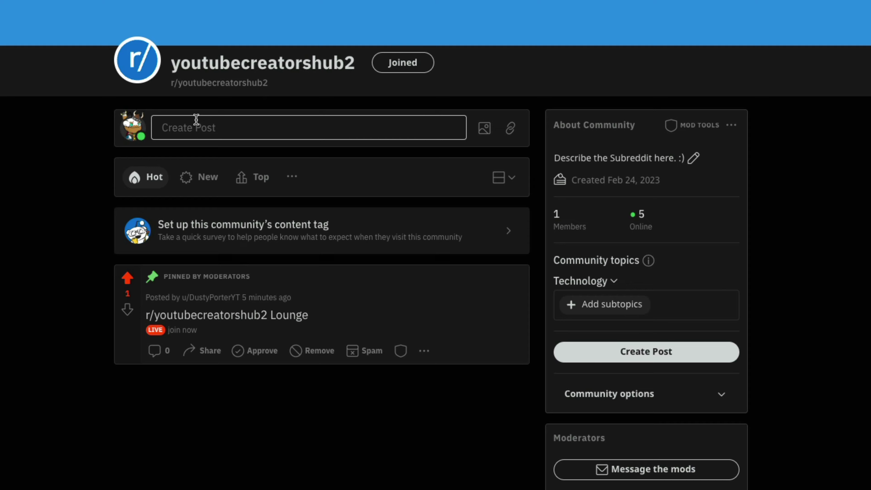
# Step: Open the full post editor and begin the title 'This is our first post!!'
pyautogui.click(202, 127)
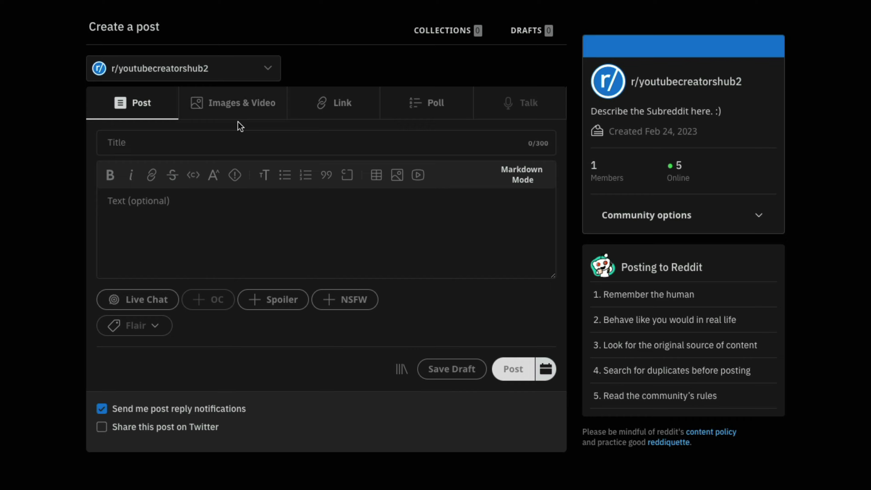
pyautogui.click(147, 142)
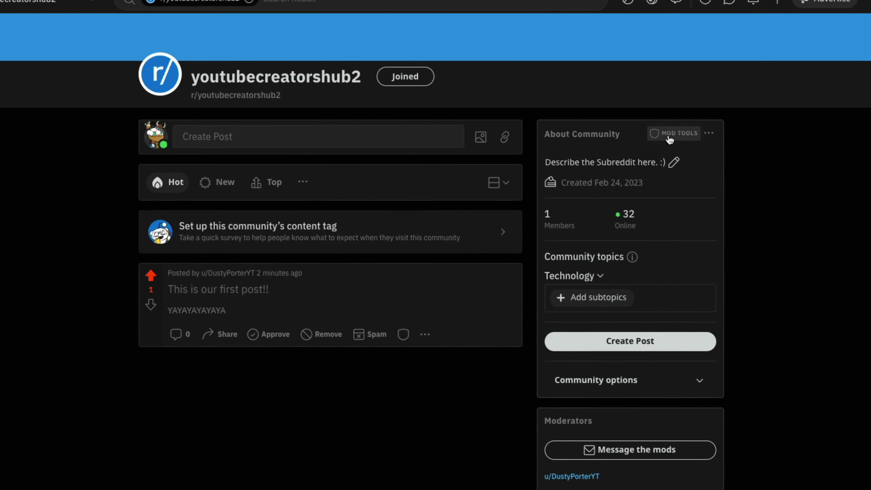
# Step: Go to Mod Tools and choose Community appearance, bringing up the Dark Mode prompt
pyautogui.click(697, 128)
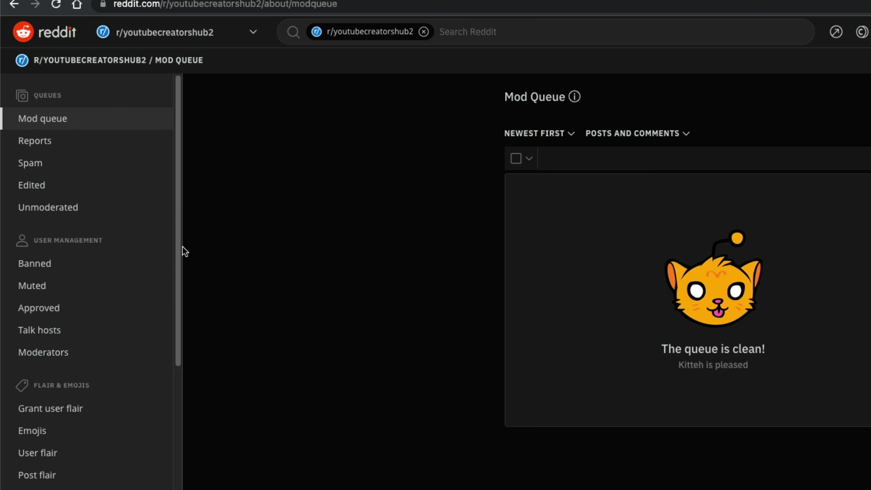
pyautogui.moveTo(181, 223); pyautogui.dragTo(146, 459)
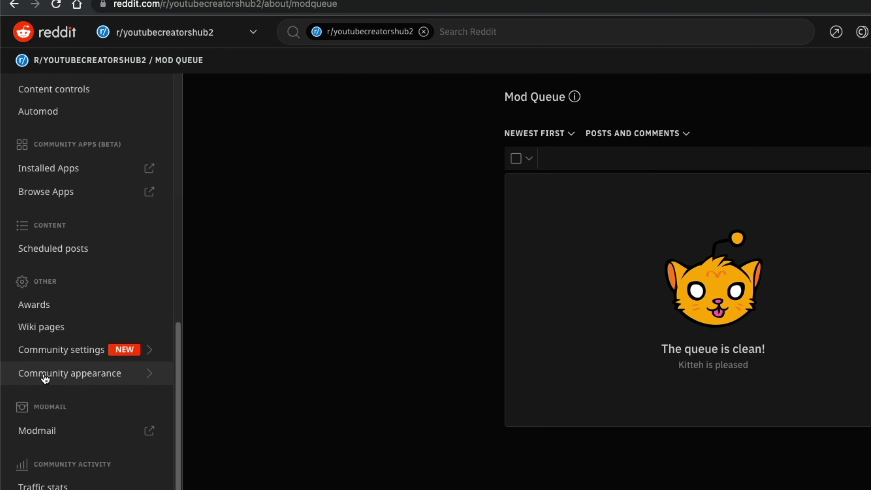
pyautogui.click(52, 376)
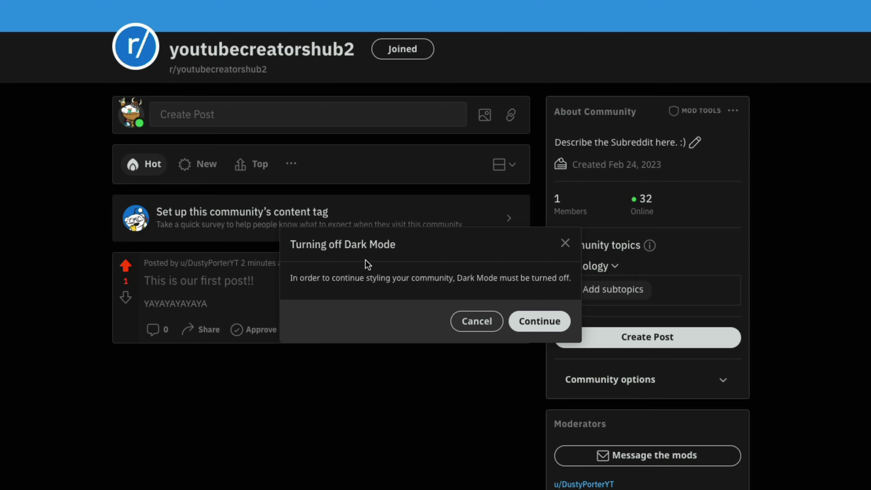
# Step: Turn off Dark Mode and set the Color theme base colour to green #46D160
pyautogui.click(542, 326)
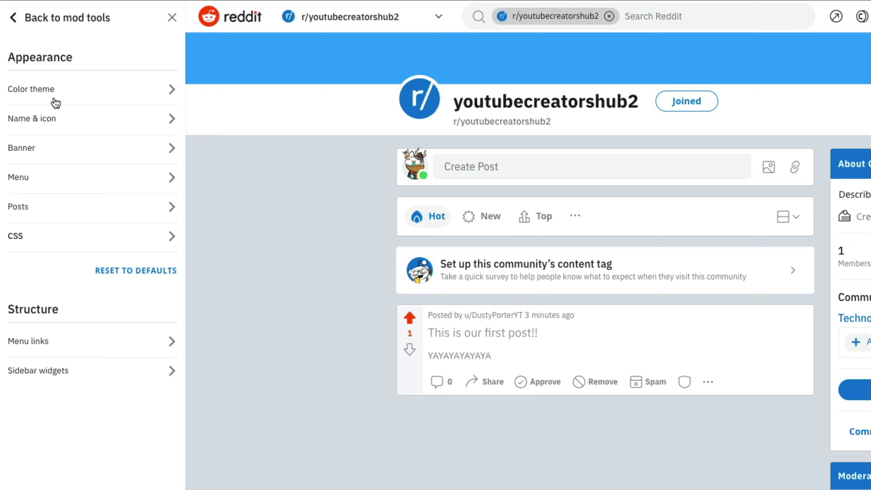
pyautogui.click(45, 96)
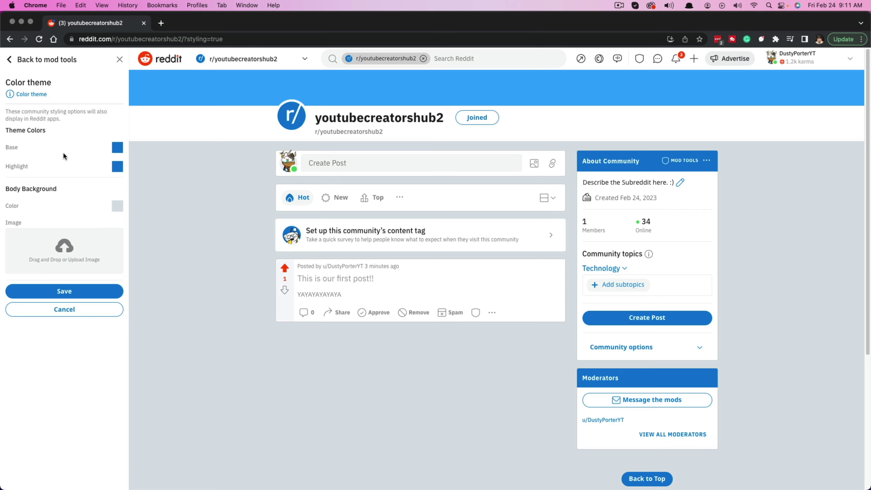
pyautogui.click(117, 148)
pyautogui.click(79, 175)
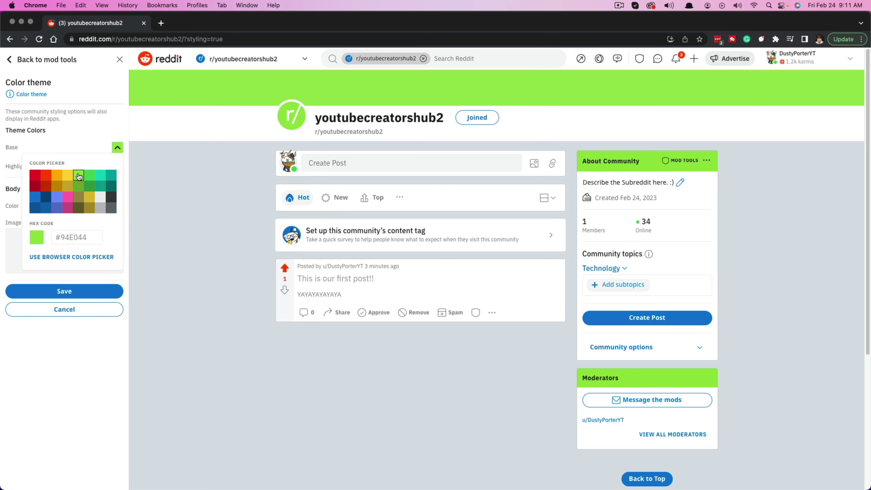
pyautogui.click(100, 175)
pyautogui.click(91, 175)
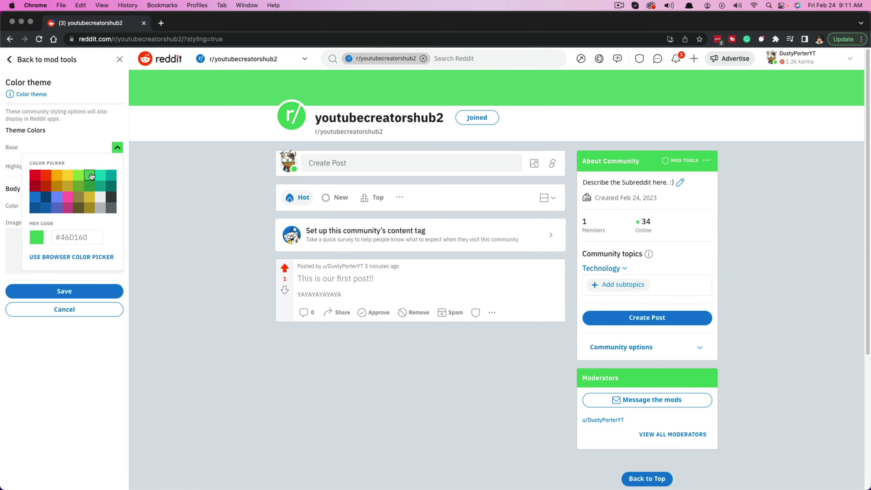
pyautogui.click(117, 148)
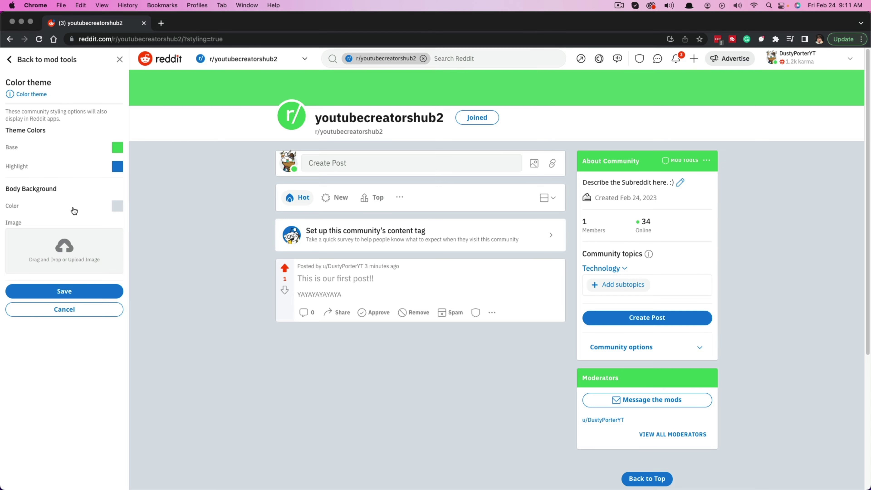
# Step: Upload the camouflage JPG as the body background image, set it to Fill, and save
pyautogui.click(75, 242)
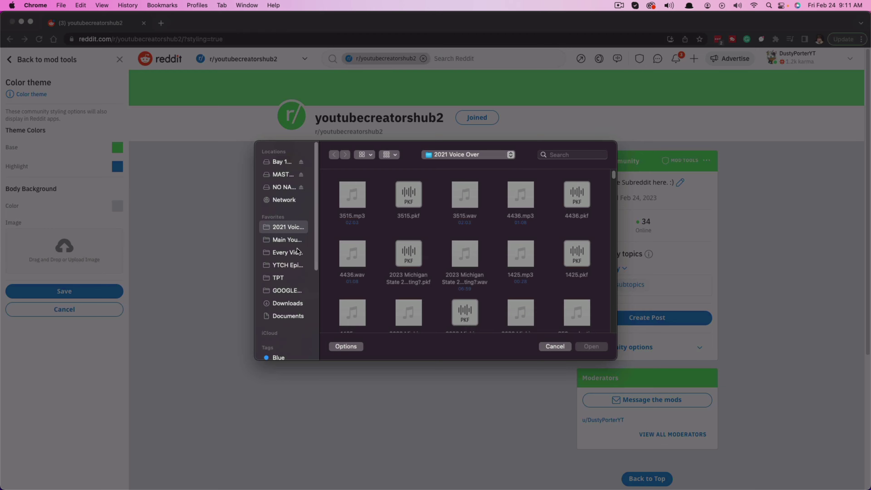
pyautogui.click(292, 241)
pyautogui.doubleClick(353, 195)
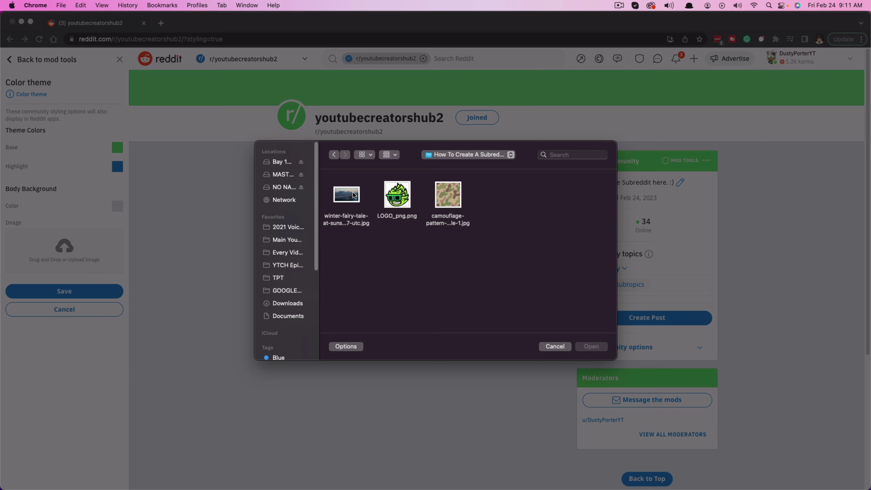
pyautogui.click(451, 206)
pyautogui.click(600, 348)
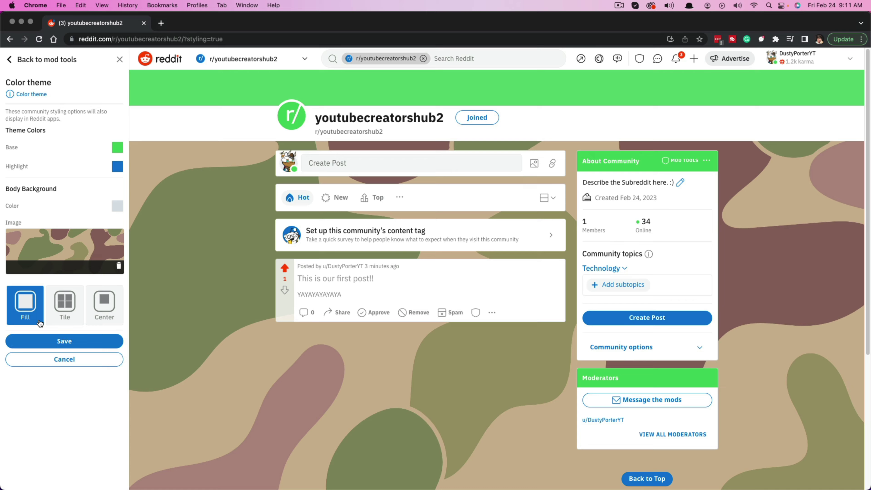
pyautogui.click(60, 306)
pyautogui.click(99, 309)
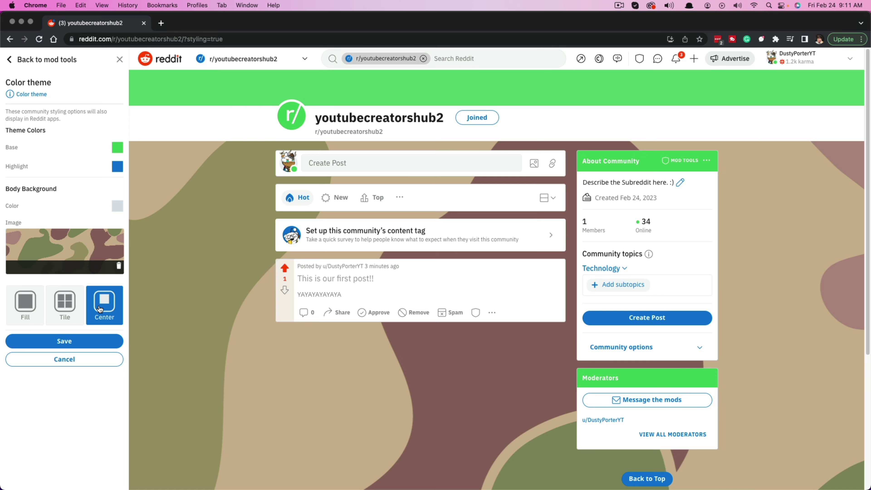
pyautogui.click(32, 307)
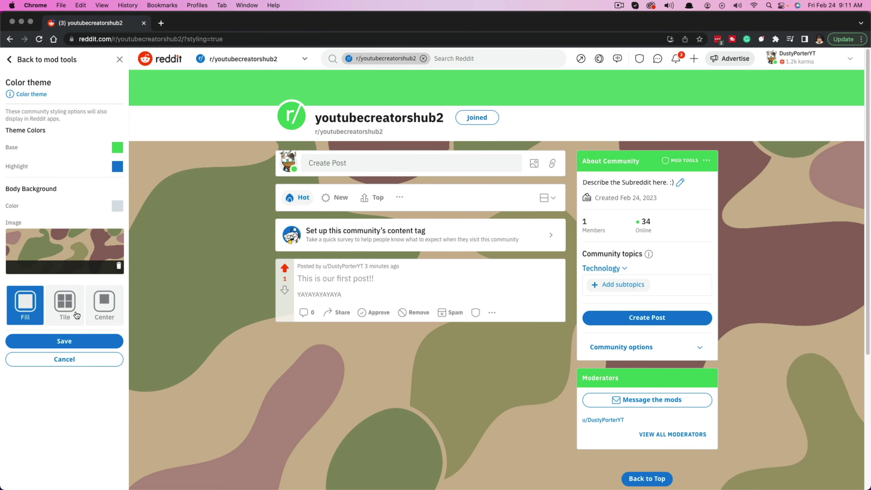
pyautogui.click(65, 341)
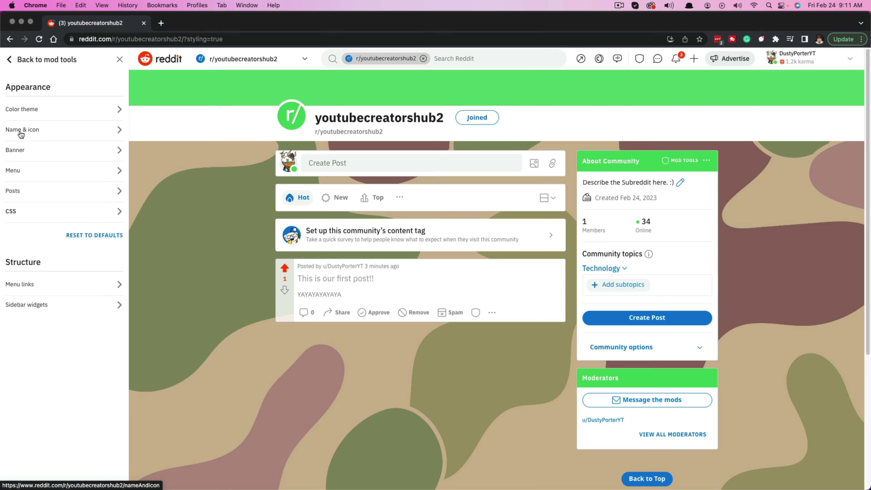
# Step: Set the community name to display as youtubecreatorshub2 without the r/ prefix
pyautogui.click(44, 134)
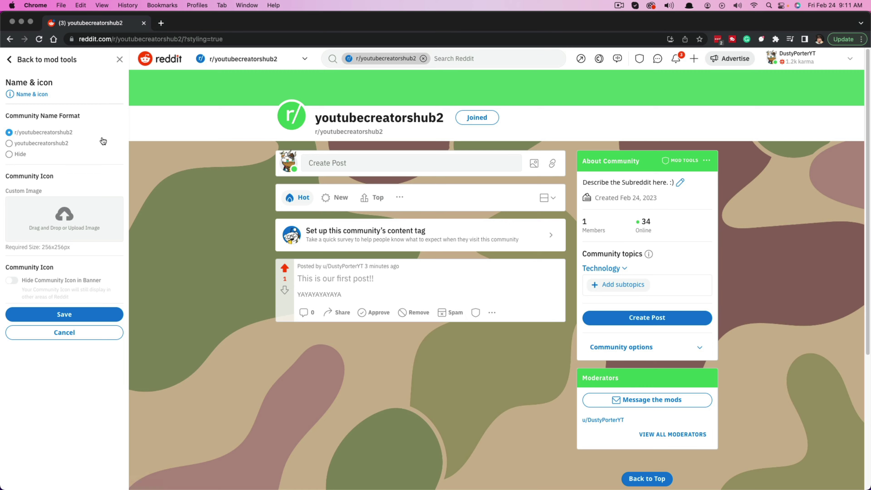
pyautogui.click(9, 155)
pyautogui.click(12, 144)
pyautogui.click(9, 132)
pyautogui.click(9, 143)
# Step: Upload LOGO_png.png as the custom community icon and save the changes
pyautogui.click(78, 213)
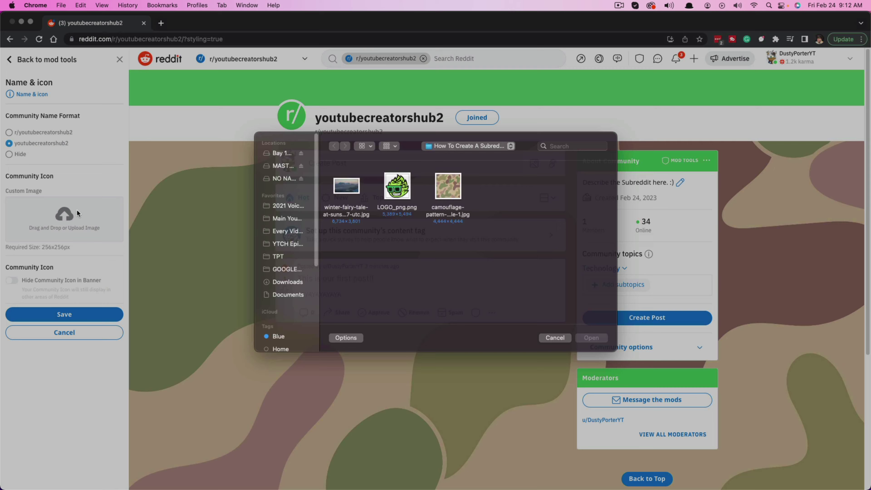
pyautogui.click(404, 215)
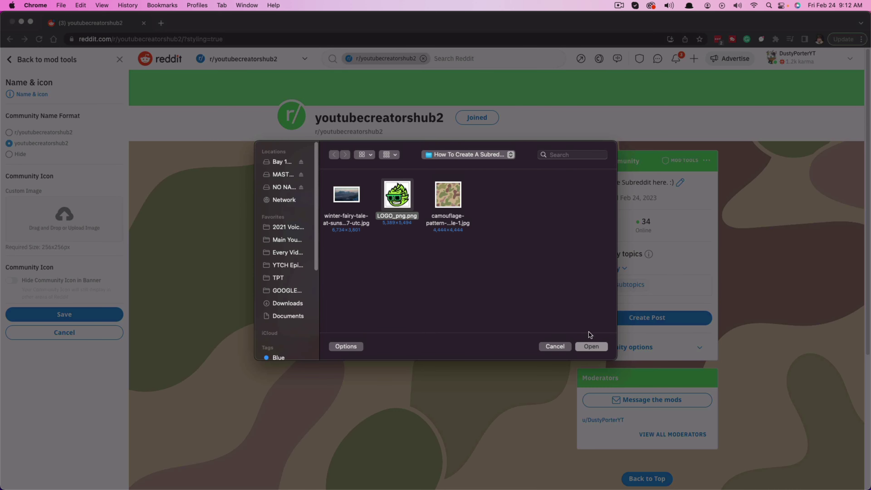
pyautogui.click(590, 346)
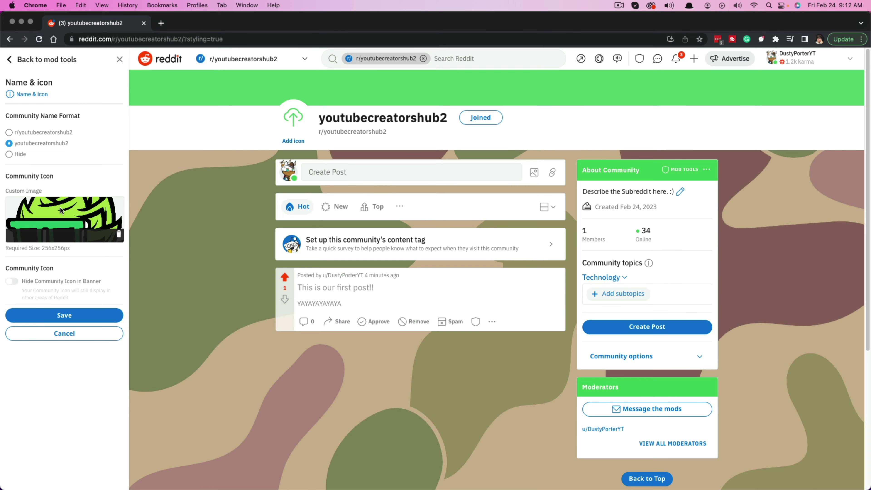
pyautogui.click(62, 314)
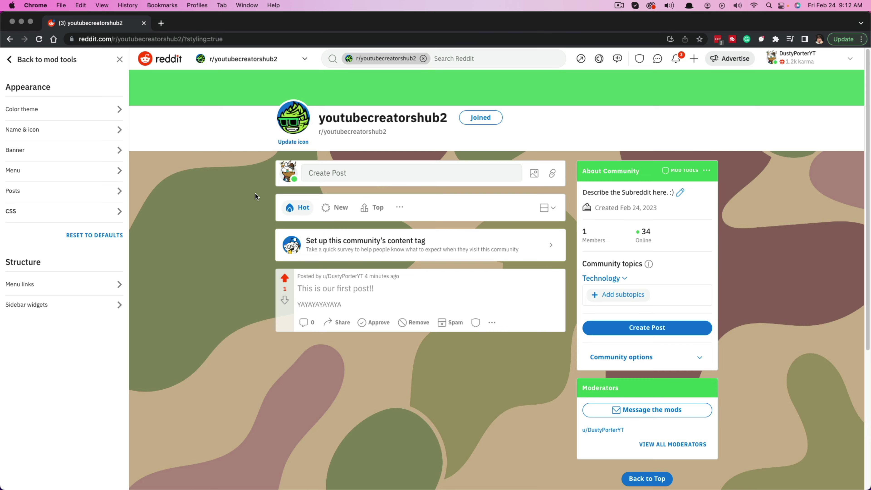
# Step: Upload the winter mountain photo as the banner image, noting the recommended 4,000x128px size
pyautogui.click(28, 152)
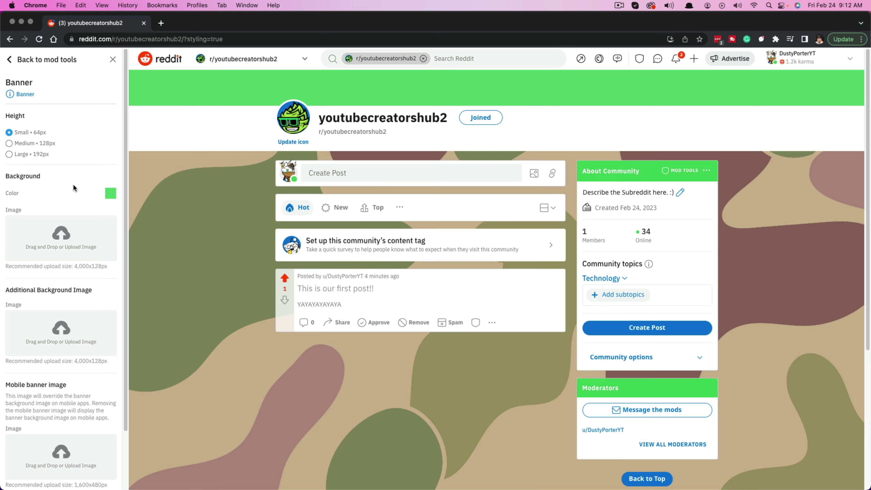
pyautogui.scroll(-2, 73, 185)
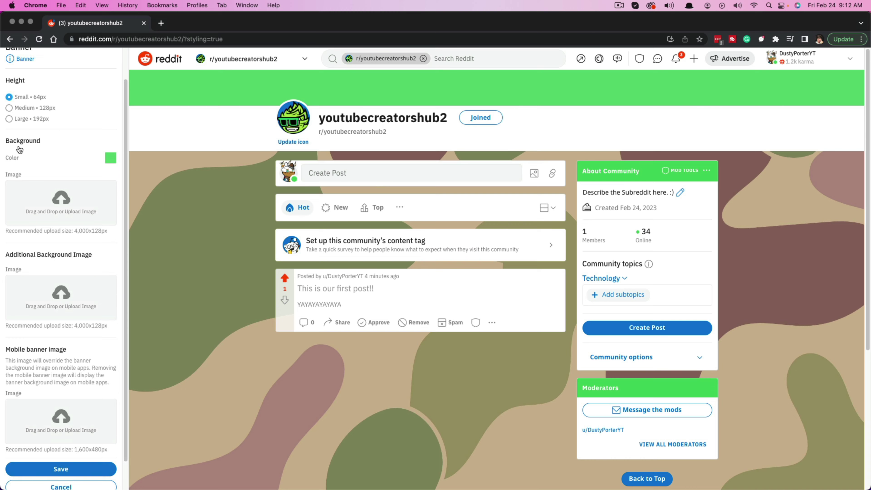
pyautogui.scroll(1, 48, 211)
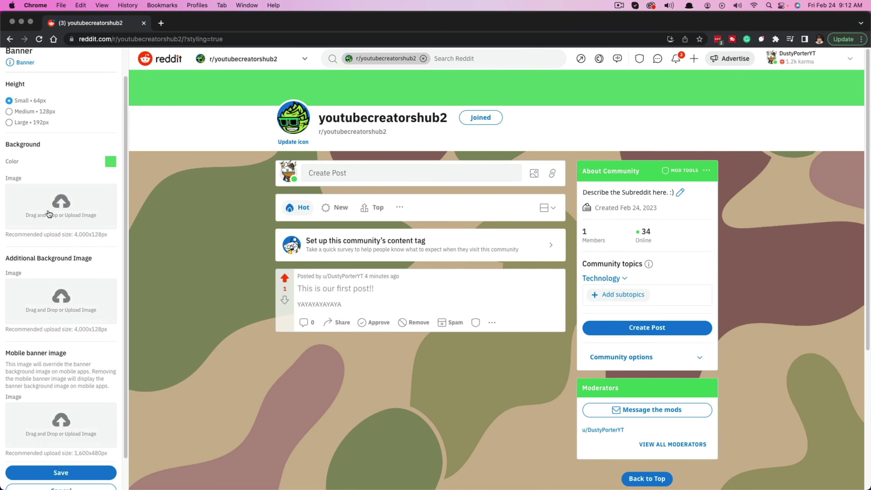
pyautogui.click(49, 214)
pyautogui.click(334, 225)
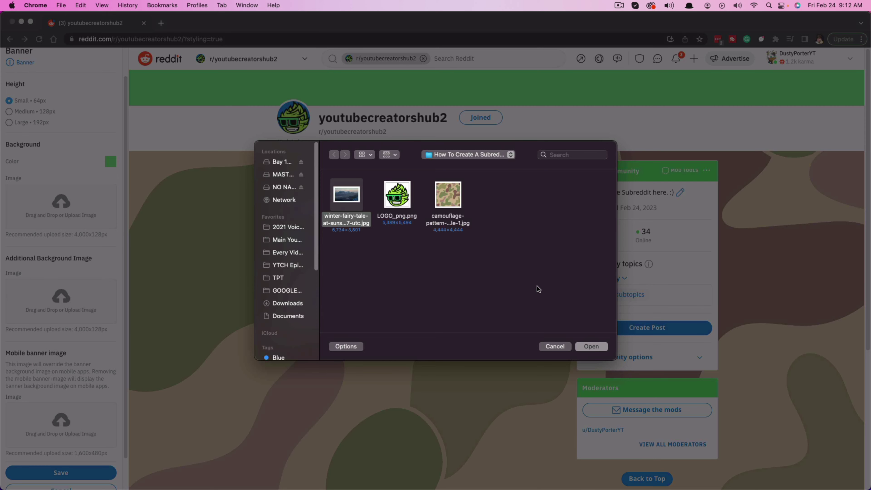
pyautogui.click(592, 347)
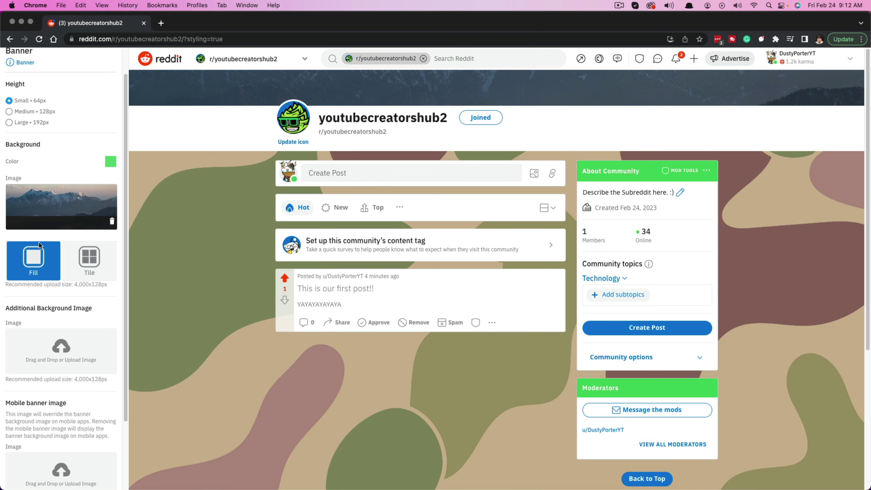
pyautogui.scroll(-1, 85, 367)
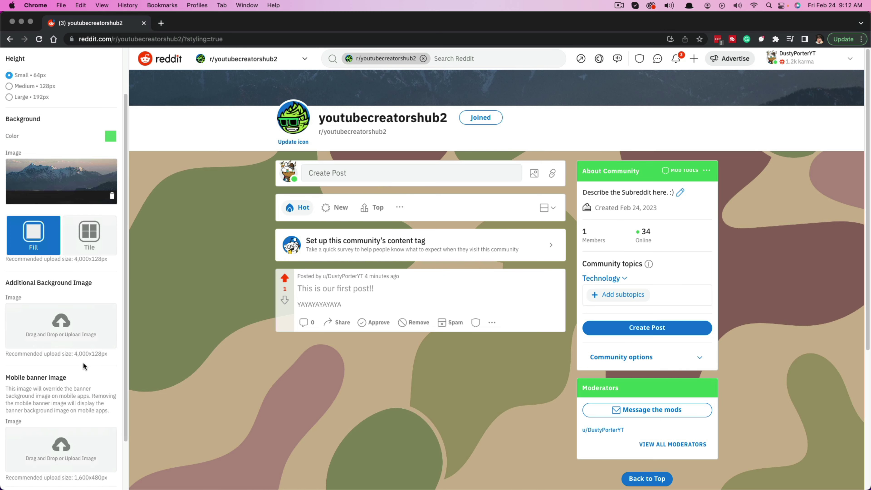
pyautogui.scroll(-2, 72, 301)
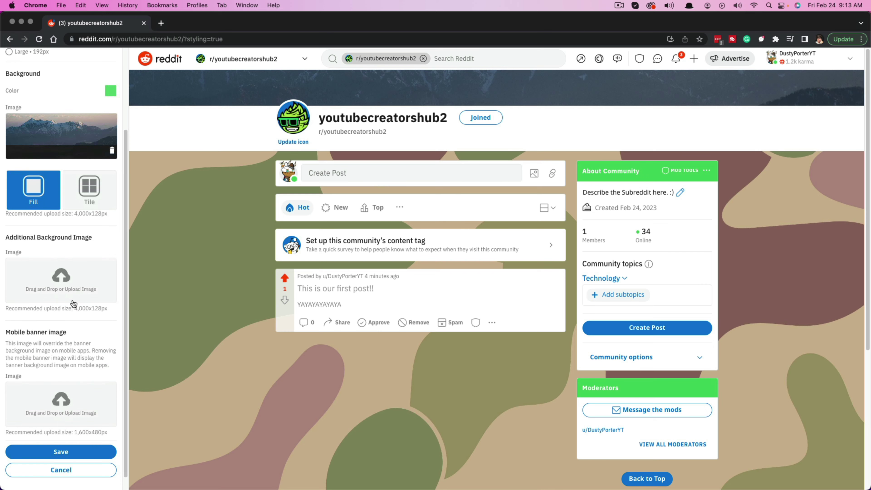
pyautogui.scroll(-1, 73, 304)
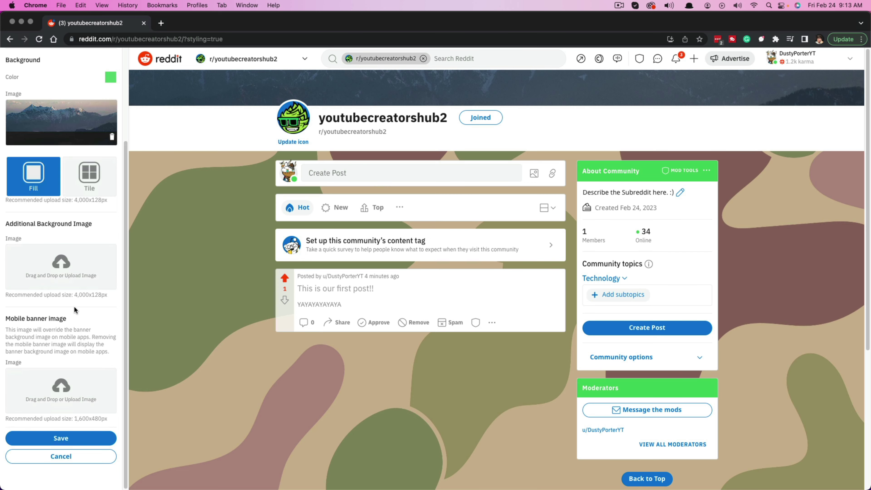
pyautogui.scroll(1, 75, 305)
pyautogui.moveTo(74, 210); pyautogui.dragTo(109, 213)
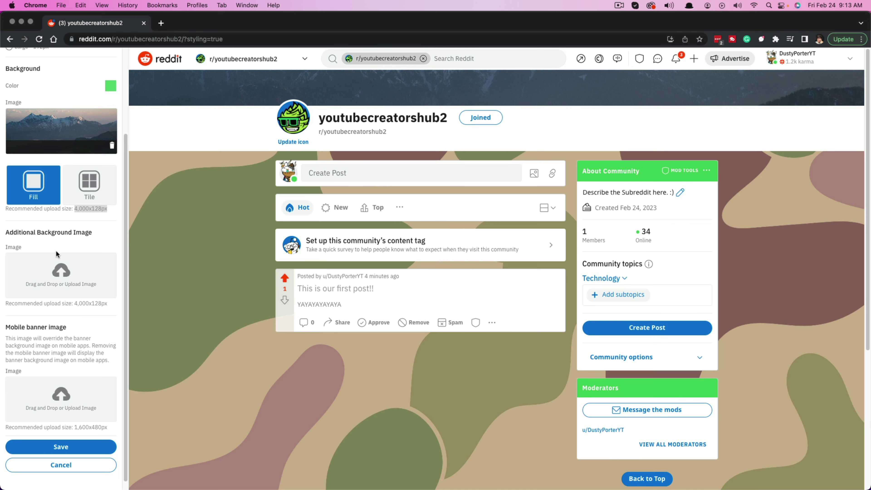
# Step: Set the banner background colour to dark grey #373C3F and save the banner
pyautogui.scroll(2, 55, 253)
pyautogui.scroll(-1, 78, 240)
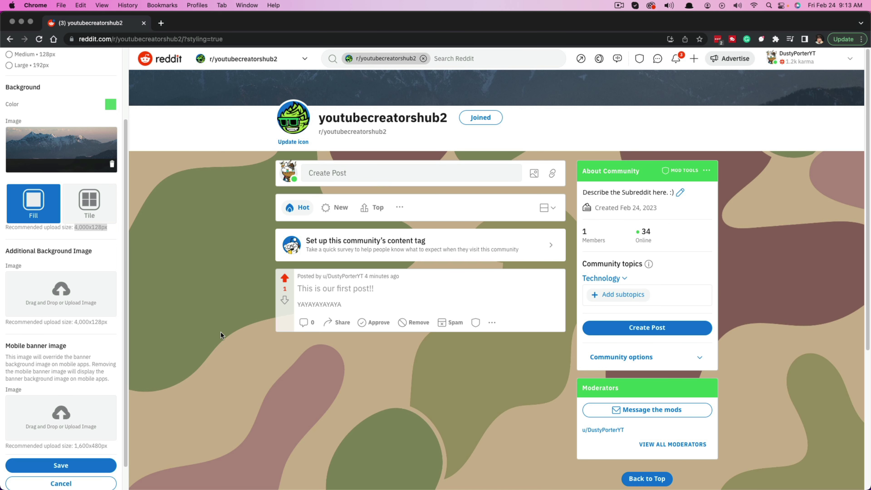
pyautogui.click(110, 104)
pyautogui.click(111, 156)
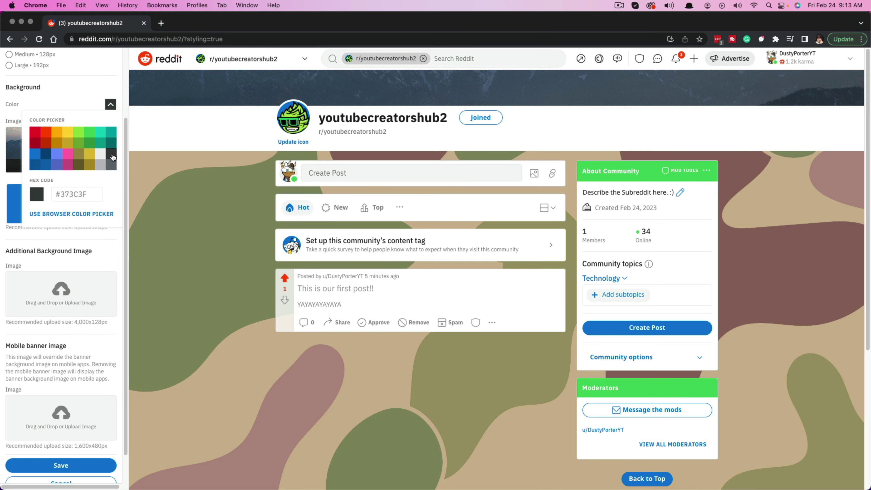
pyautogui.click(100, 154)
pyautogui.click(89, 143)
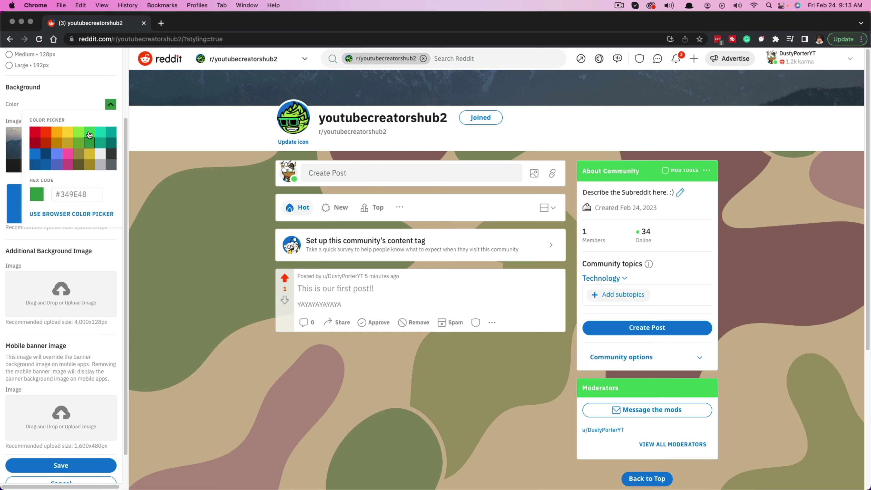
pyautogui.click(112, 155)
pyautogui.click(61, 461)
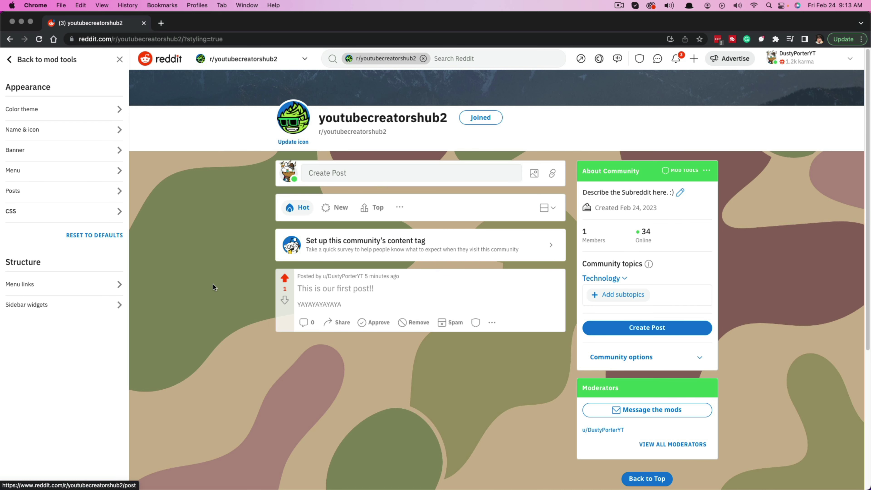
# Step: In the Menu appearance settings, pick dark grey for the Active Page, Inactive Page and Hover swatches
pyautogui.click(52, 178)
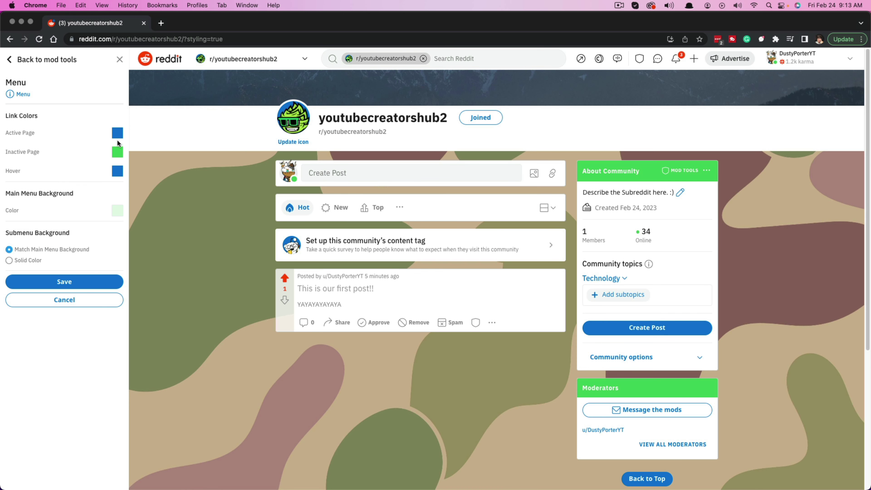
pyautogui.click(117, 133)
pyautogui.click(111, 182)
pyautogui.click(119, 153)
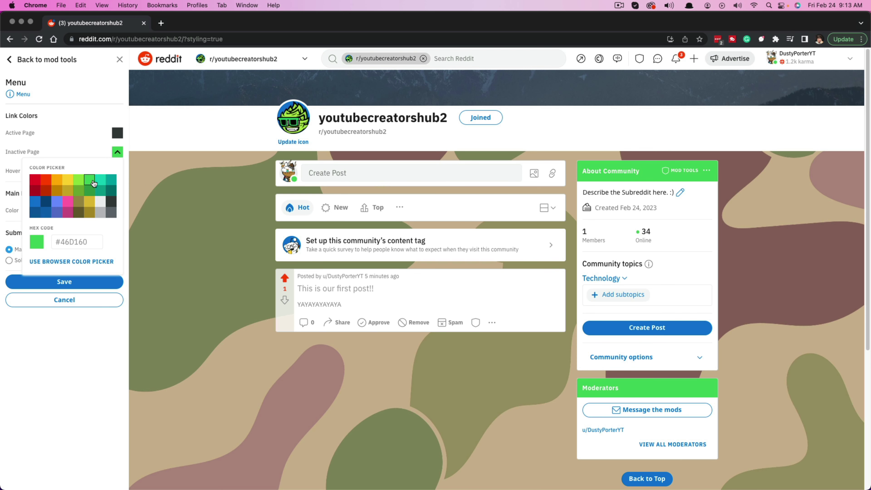
pyautogui.click(113, 203)
pyautogui.click(117, 171)
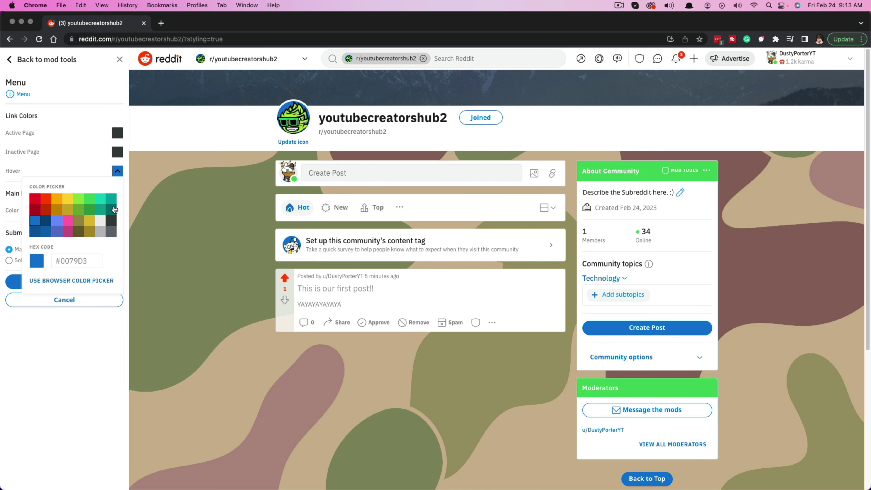
pyautogui.click(111, 221)
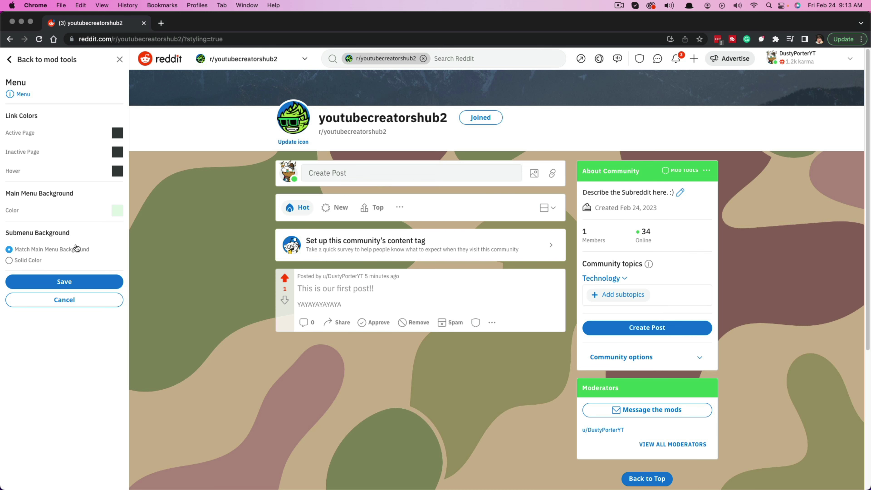
pyautogui.click(71, 304)
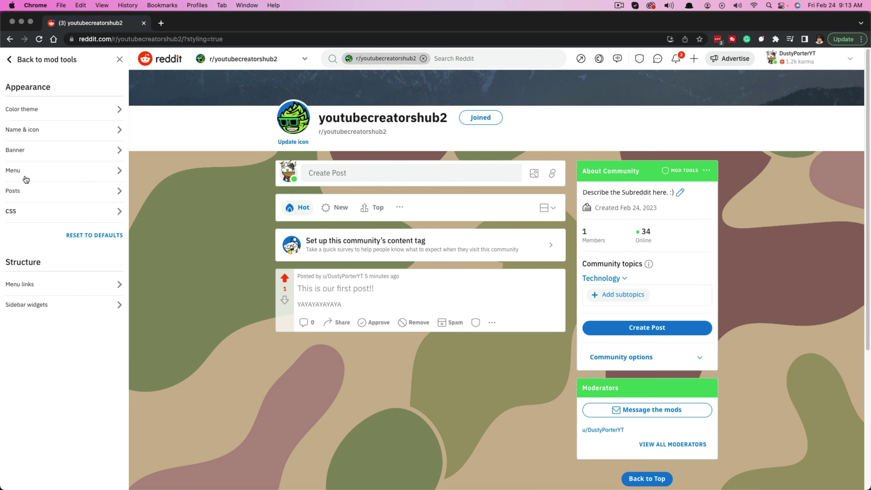
pyautogui.click(22, 189)
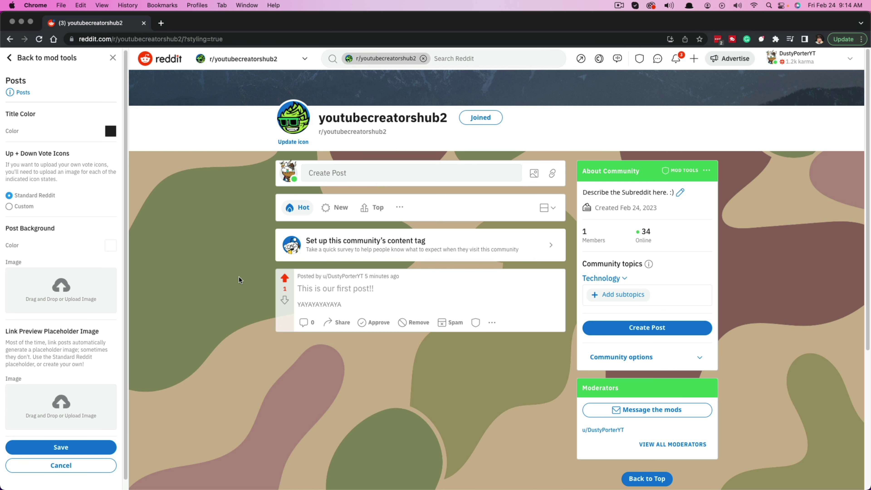
pyautogui.scroll(-1, 41, 262)
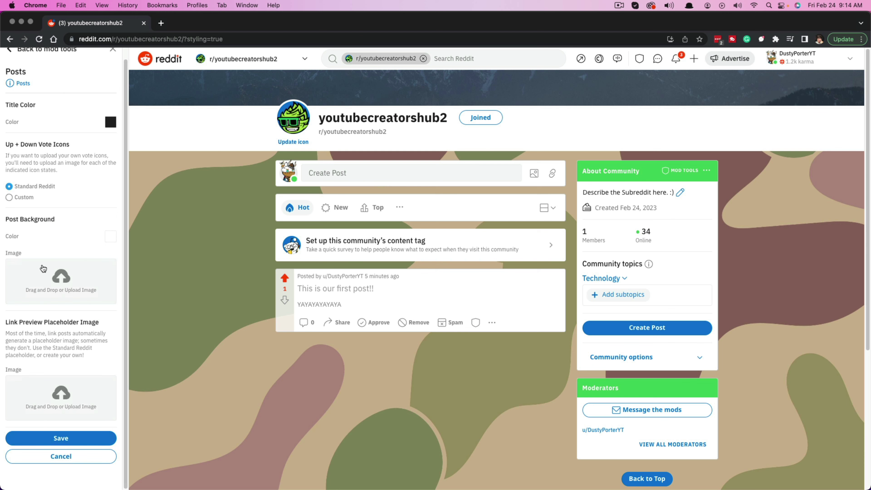
pyautogui.click(61, 465)
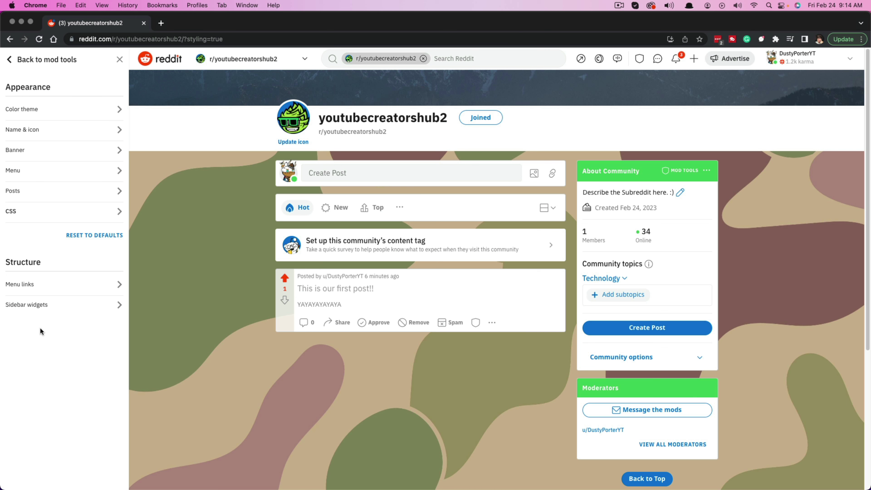
# Step: Open Sidebar widgets, browse the widget types under Add Widget, then return to the widget list
pyautogui.click(30, 305)
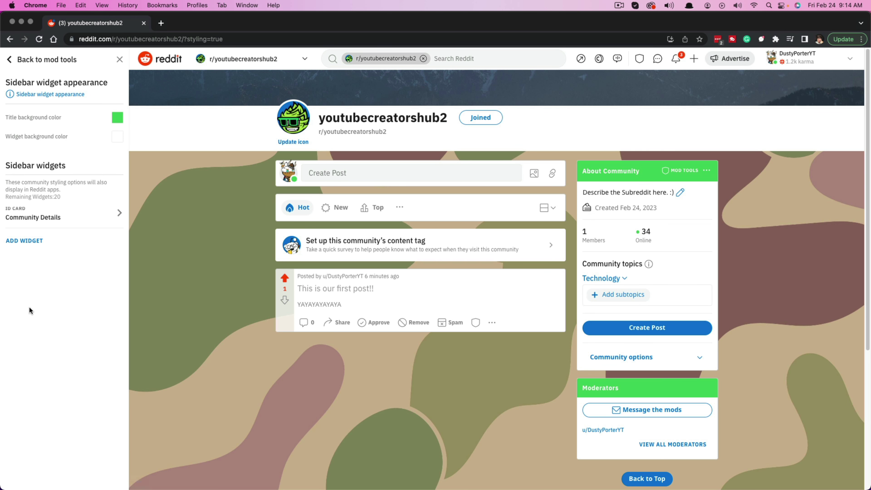
pyautogui.click(34, 242)
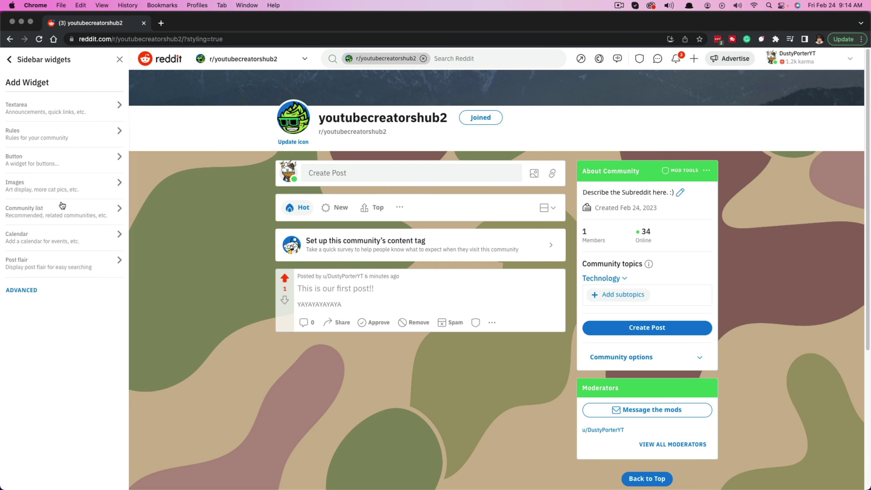
pyautogui.click(10, 61)
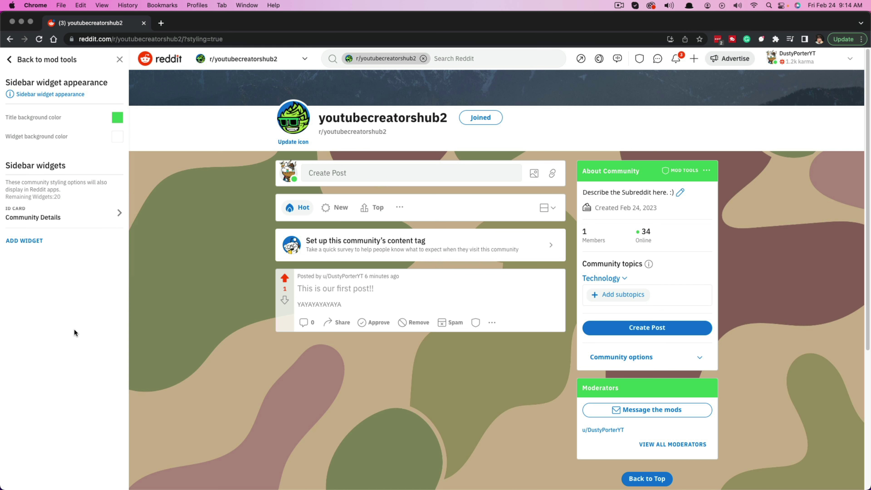